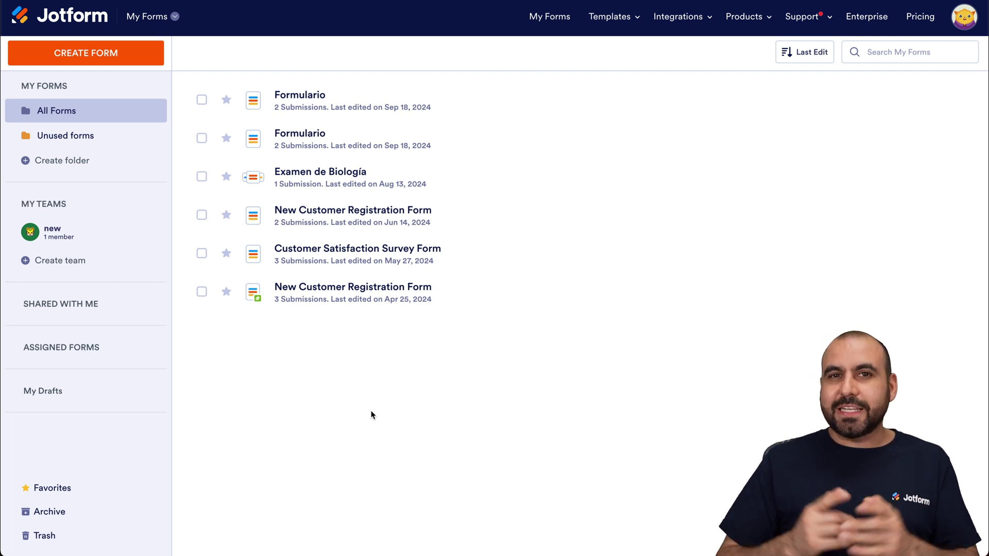
# Create a new blank form from scratch using the Classic Form layout.
pyautogui.click(115, 52)
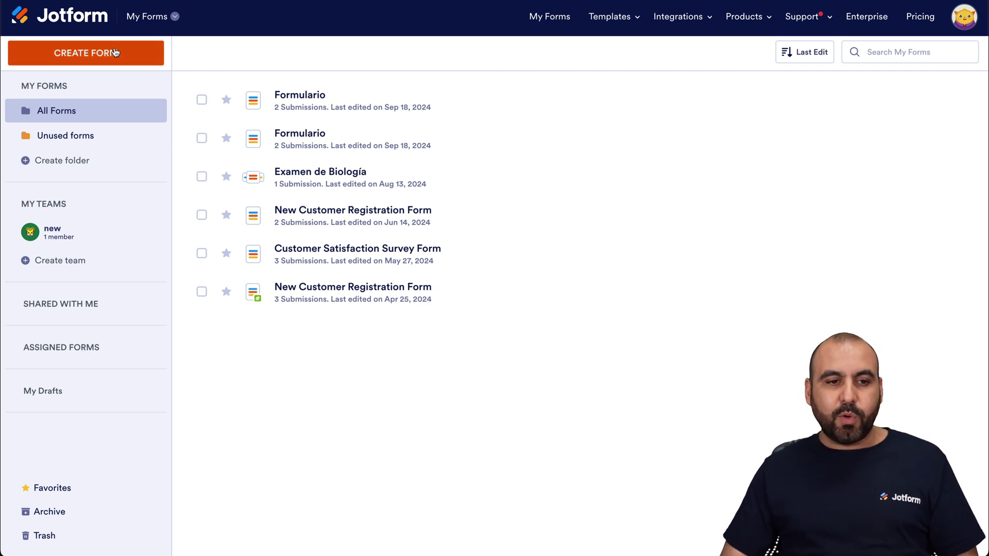
pyautogui.click(305, 167)
pyautogui.click(351, 189)
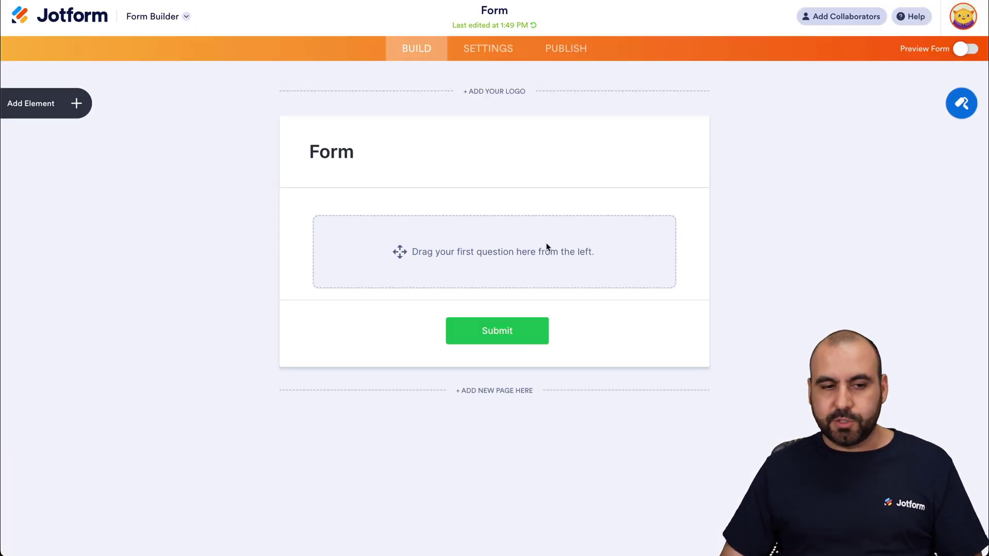
# Add Full Name, Phone and Email fields to the form.
pyautogui.click(76, 103)
pyautogui.click(95, 171)
pyautogui.click(79, 265)
pyautogui.click(73, 202)
pyautogui.click(304, 307)
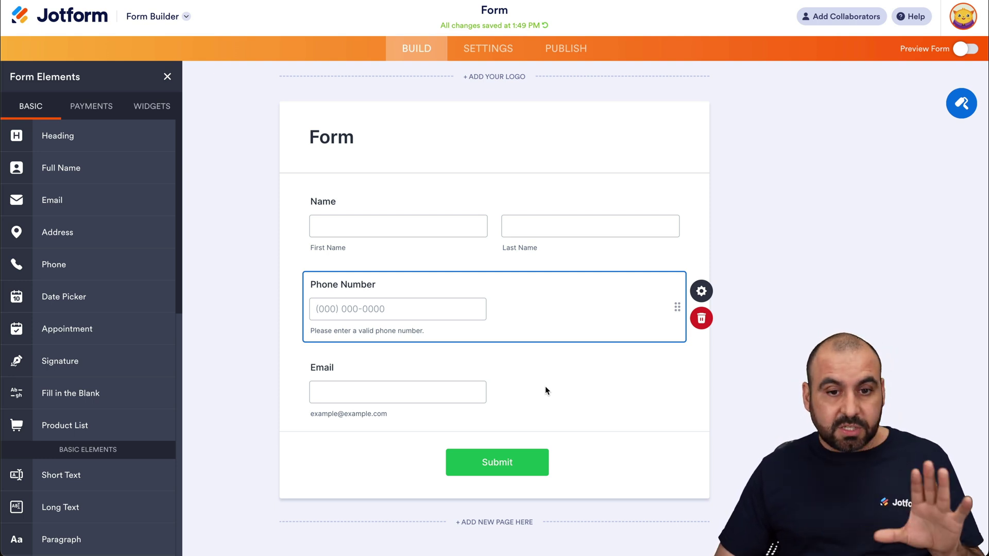
# Search the form's Integrations settings for Slack, then go back to the field editor.
pyautogui.click(488, 49)
pyautogui.click(77, 275)
pyautogui.click(528, 138)
pyautogui.write('slack')
pyautogui.click(417, 49)
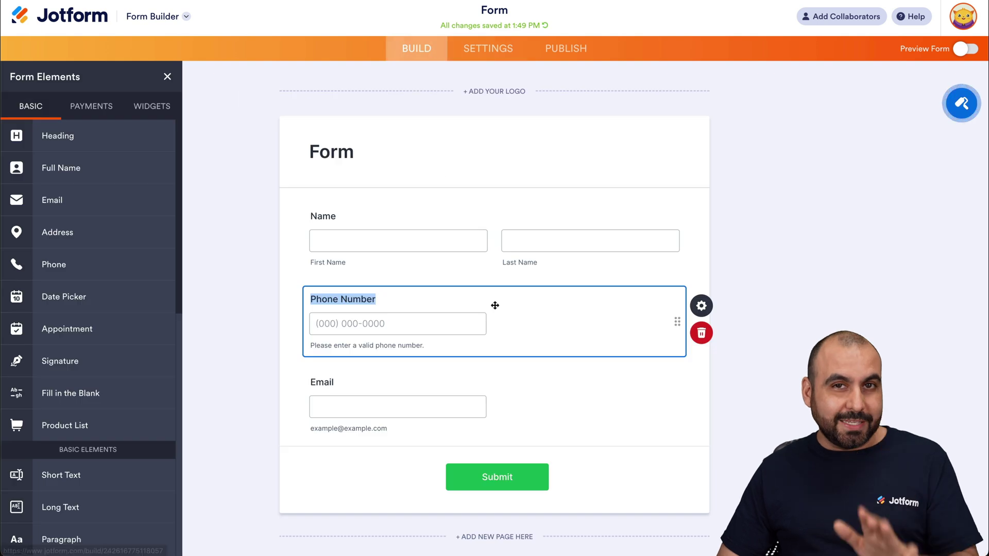
# Submit a first test entry from the preview using auto-filled sample data.
pyautogui.click(967, 48)
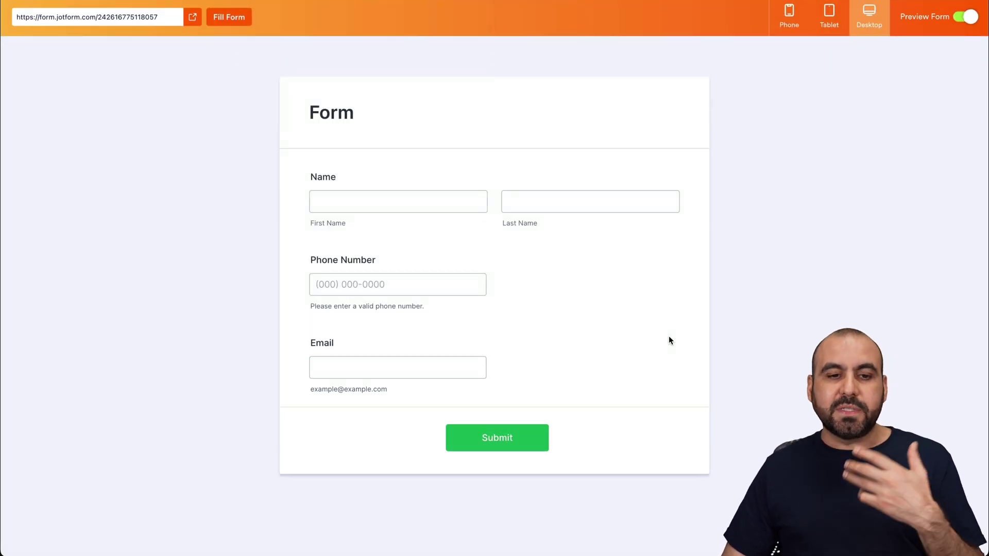
pyautogui.click(229, 16)
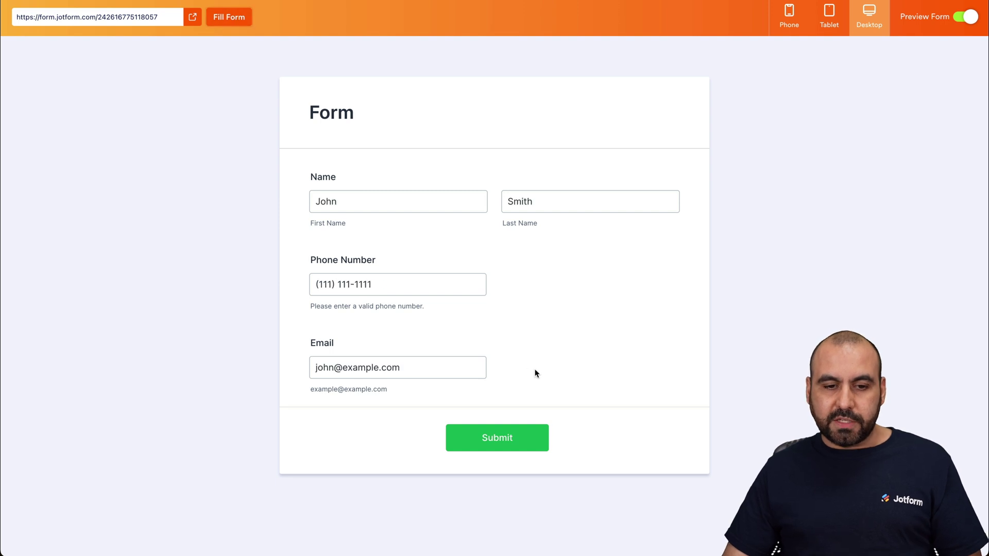
pyautogui.click(514, 429)
pyautogui.click(968, 18)
# Submit a second sample entry with '2' added to both names and '22' to the email.
pyautogui.click(968, 49)
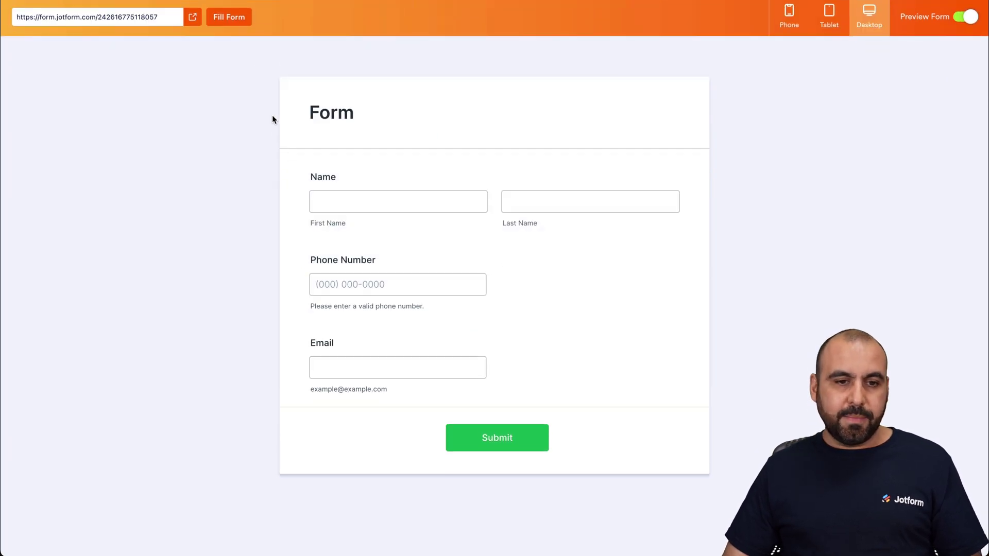
pyautogui.click(232, 26)
pyautogui.click(364, 203)
pyautogui.write('2')
pyautogui.click(581, 197)
pyautogui.write('2')
pyautogui.click(411, 369)
pyautogui.write('2')
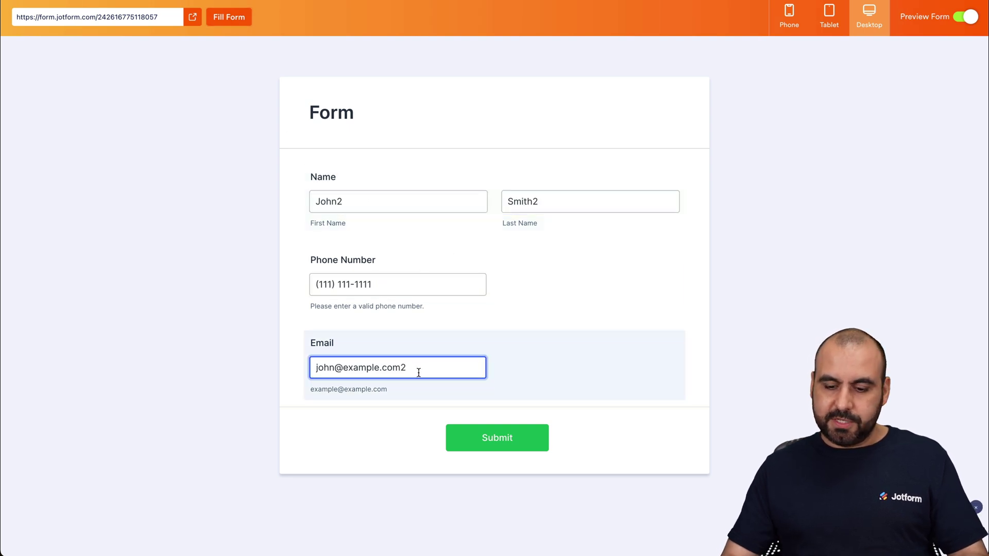
pyautogui.write('2')
pyautogui.click(460, 437)
pyautogui.click(965, 17)
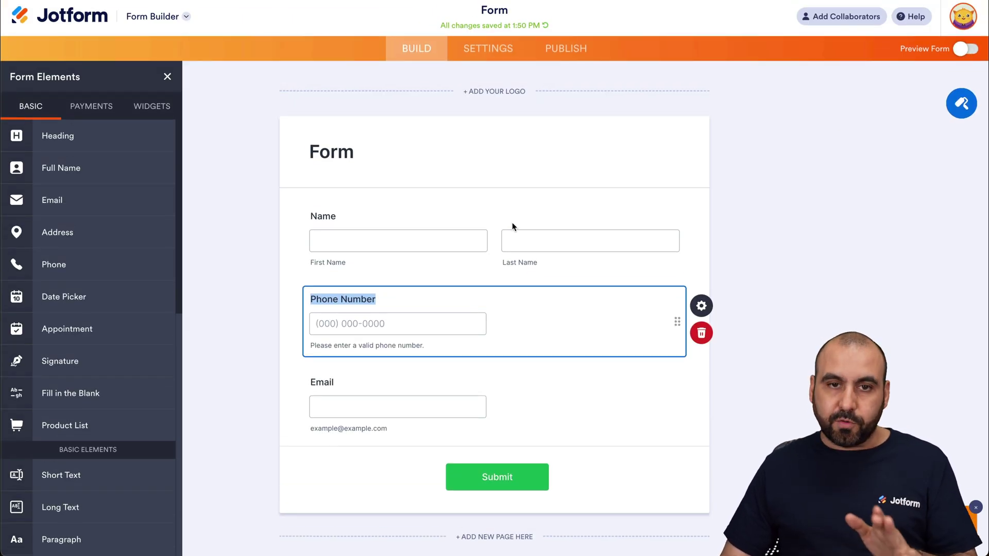
# Switch from the Form Builder to the form's submissions in Jotform Tables.
pyautogui.click(165, 17)
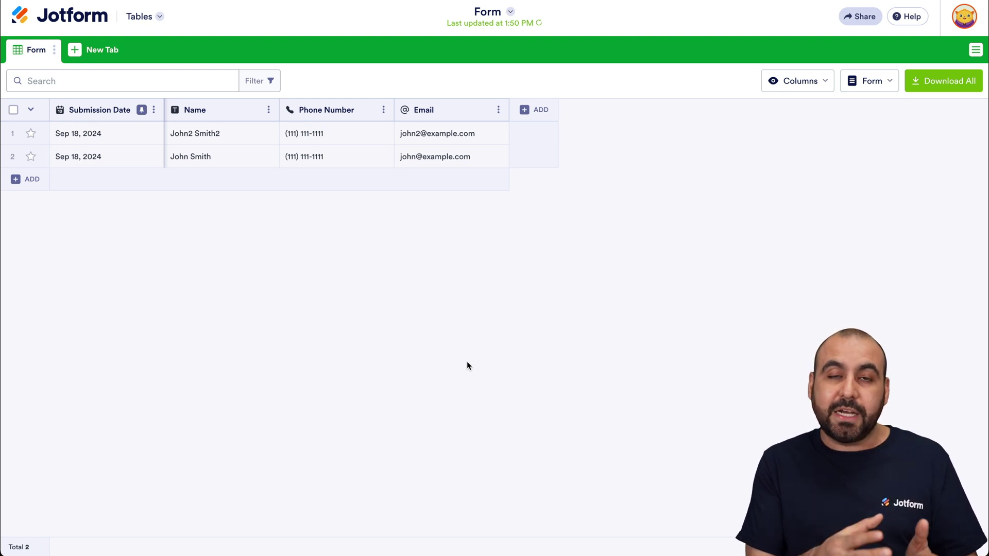
# Add a 'Send Data to Other Apps' button column named 'Slack'.
pyautogui.click(530, 118)
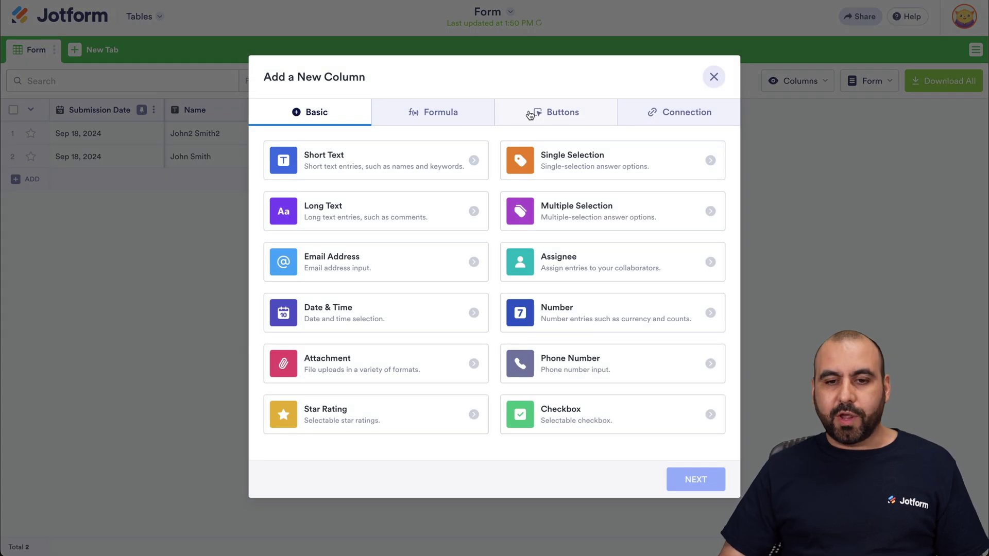
pyautogui.click(547, 104)
pyautogui.click(625, 167)
pyautogui.click(692, 479)
pyautogui.write('Slack')
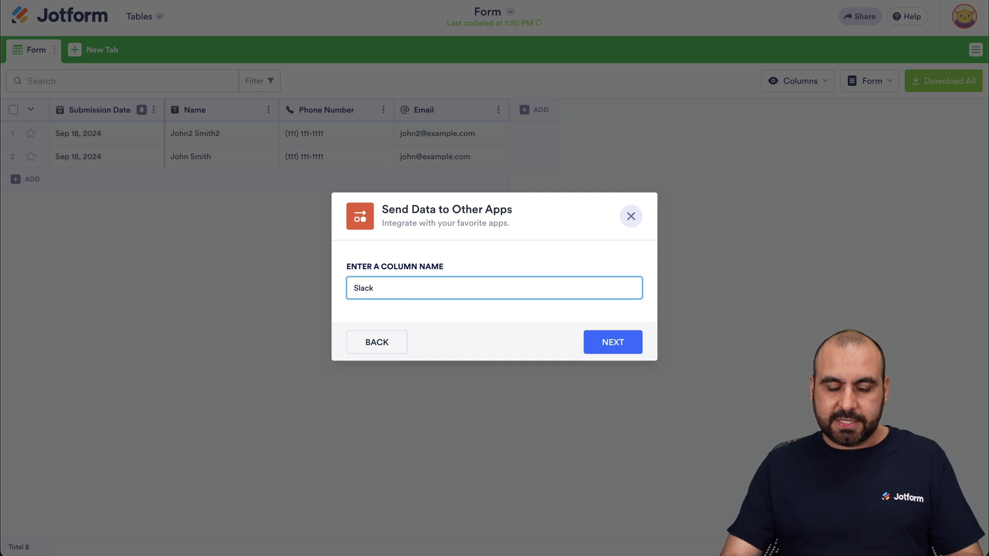
pyautogui.click(601, 347)
# Choose Slack as the app with the 'Send message to private channel' action.
pyautogui.click(553, 286)
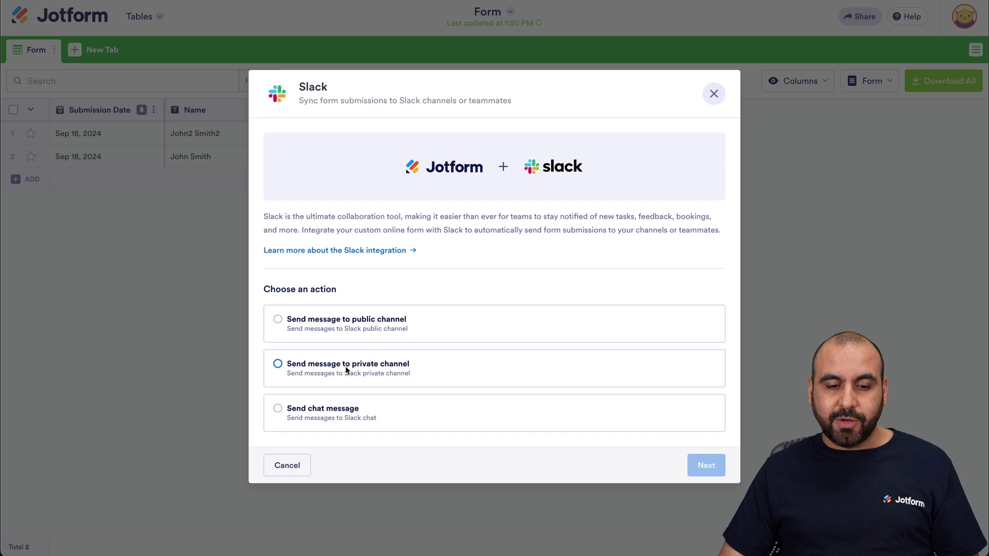
pyautogui.click(362, 368)
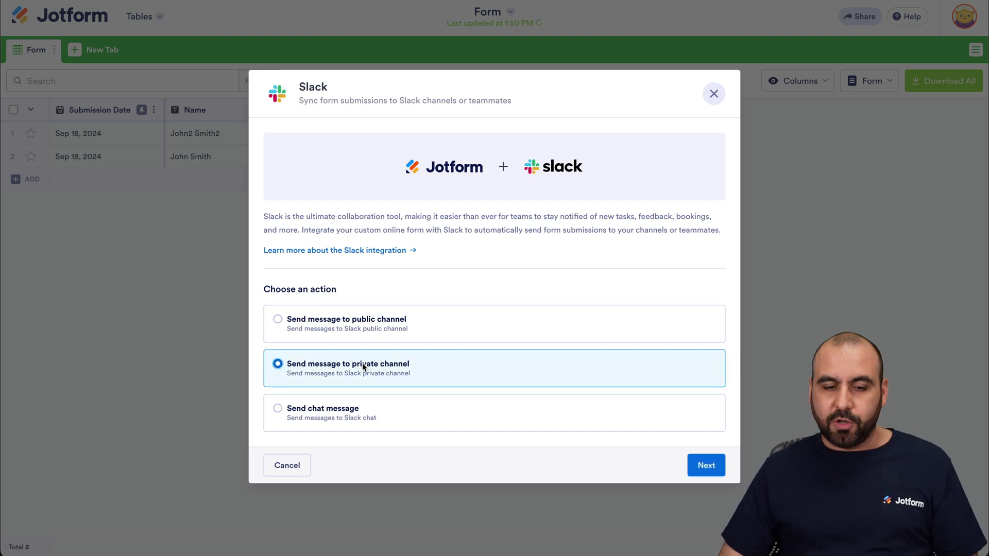
pyautogui.click(705, 465)
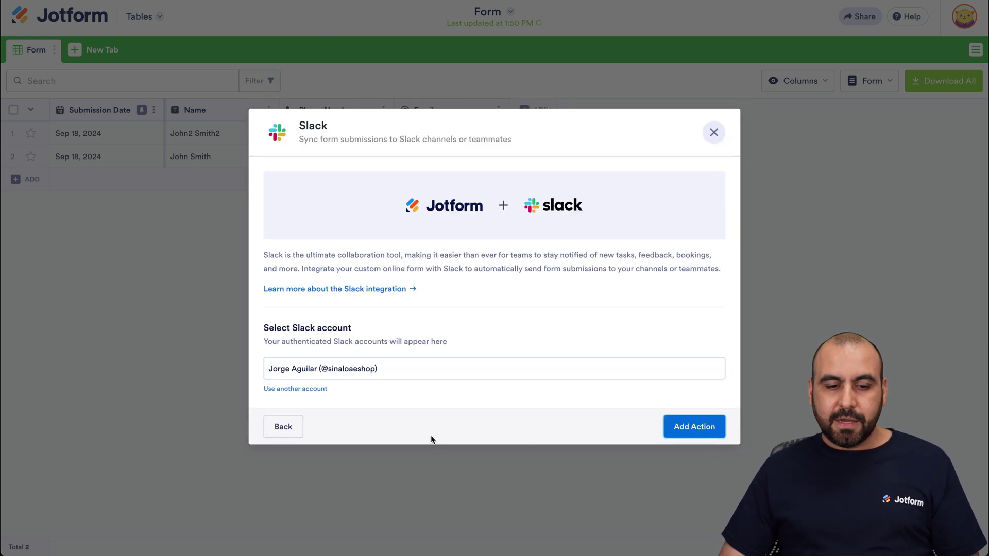
pyautogui.click(295, 389)
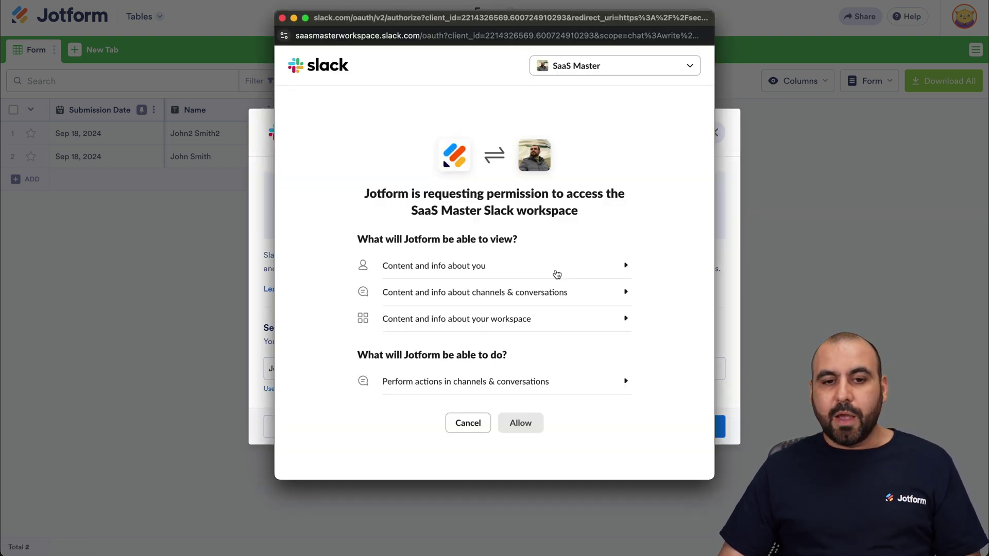
pyautogui.click(634, 74)
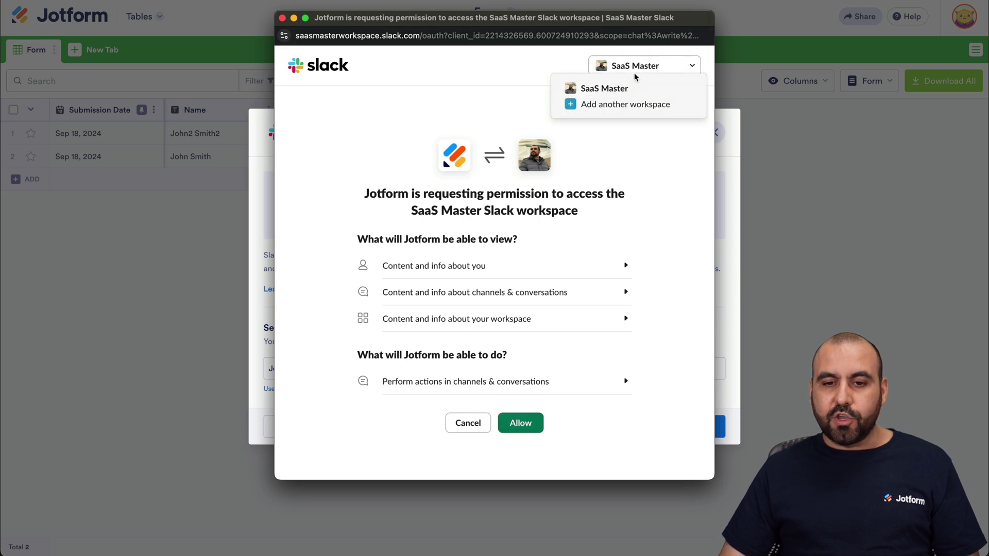
pyautogui.click(619, 104)
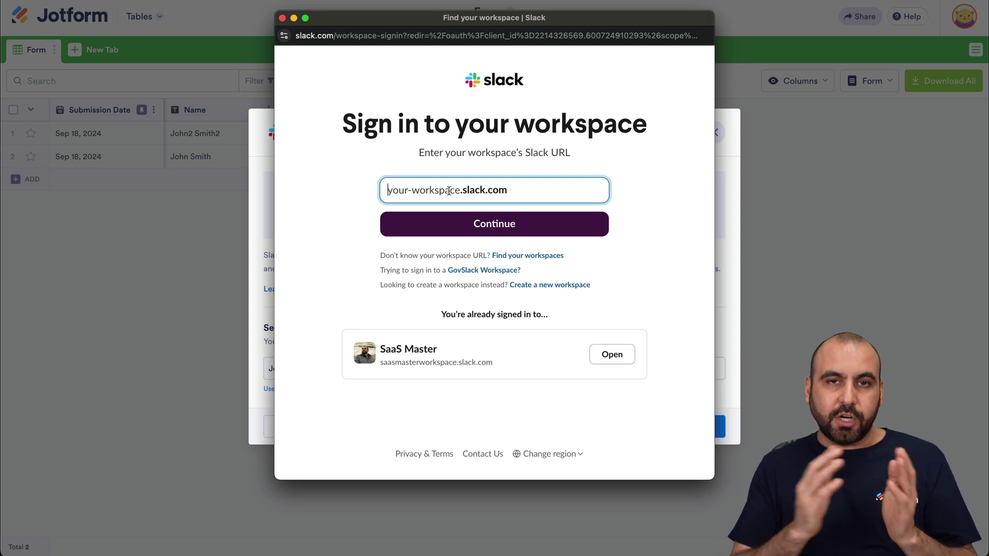
pyautogui.click(388, 362)
pyautogui.moveTo(380, 361); pyautogui.dragTo(455, 361)
pyautogui.press('super+c')
pyautogui.click(390, 192)
pyautogui.press('super+v')
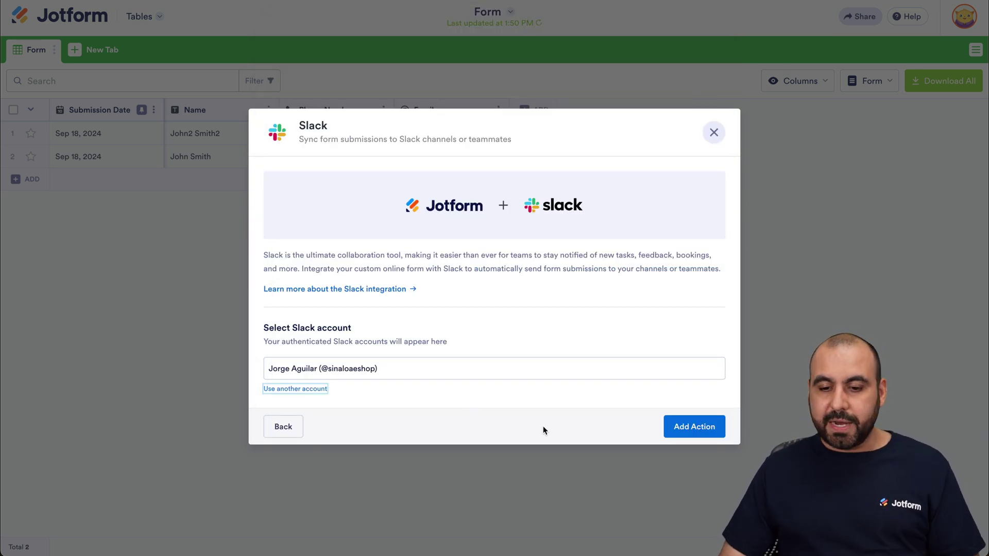
# Authorize the Slack account and select the private #jot channel as the target.
pyautogui.click(697, 430)
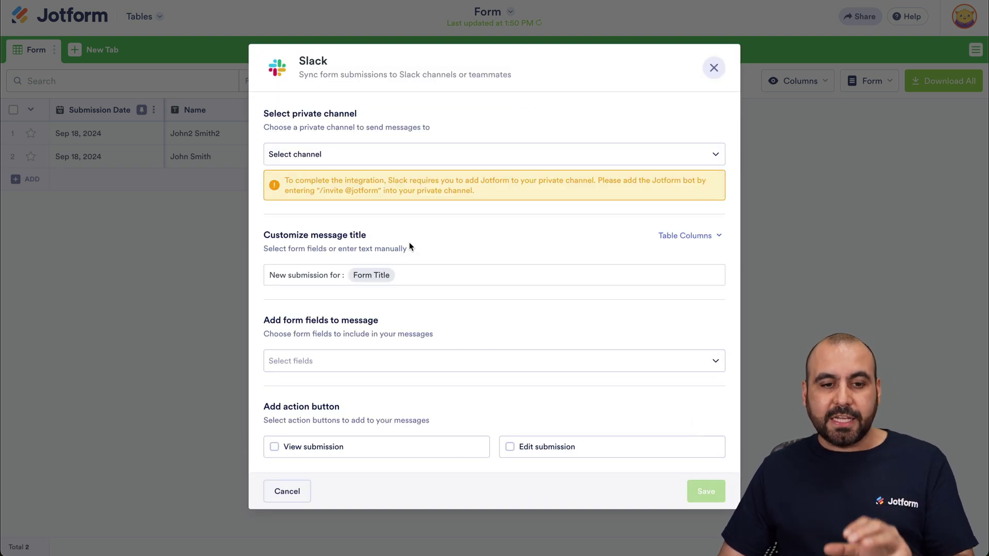
pyautogui.click(321, 156)
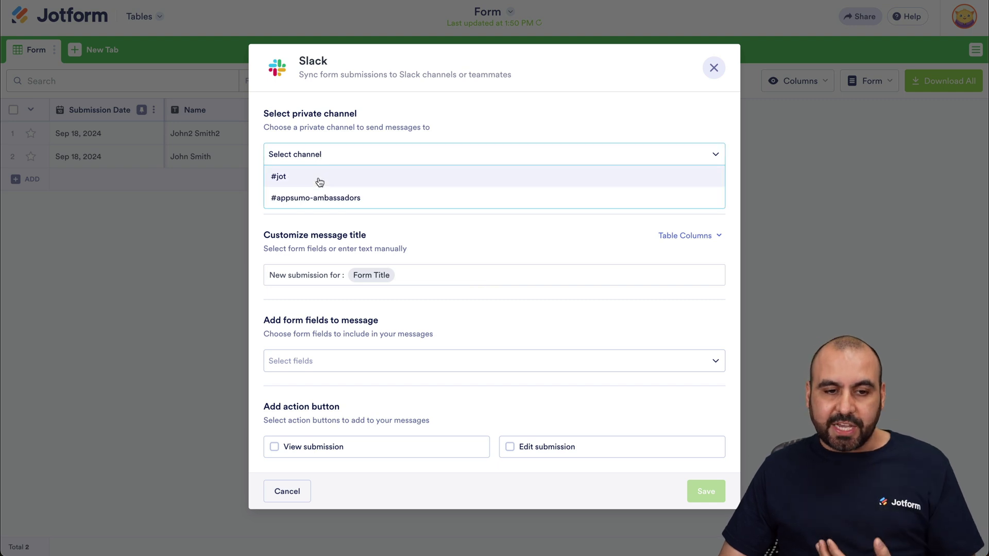
pyautogui.click(319, 178)
pyautogui.hotkey('ctrl', 'Up')
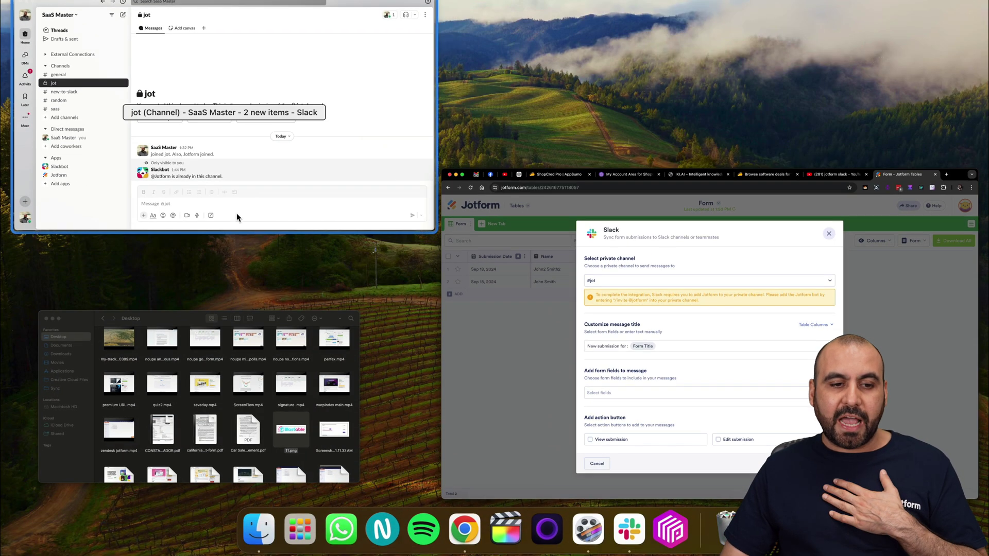
pyautogui.click(235, 212)
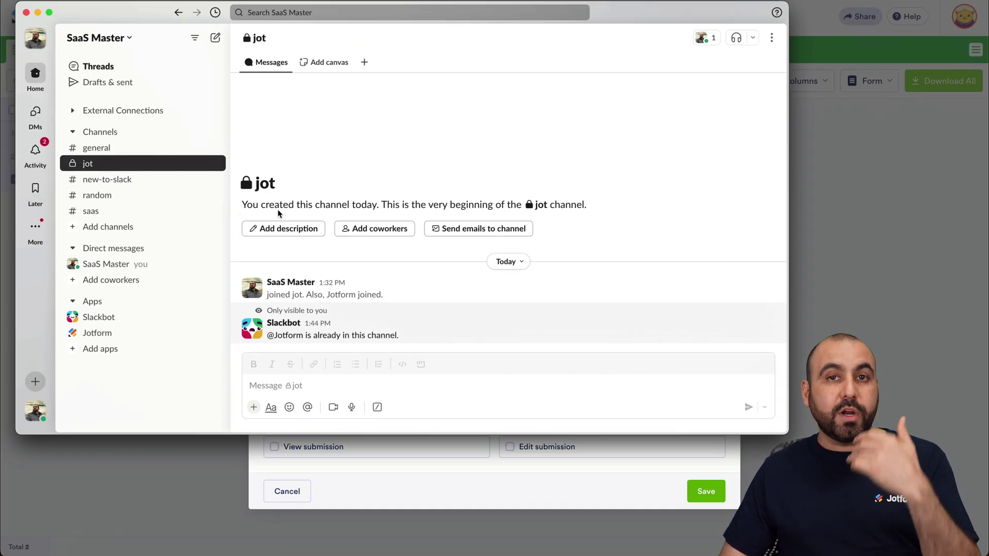
pyautogui.click(35, 382)
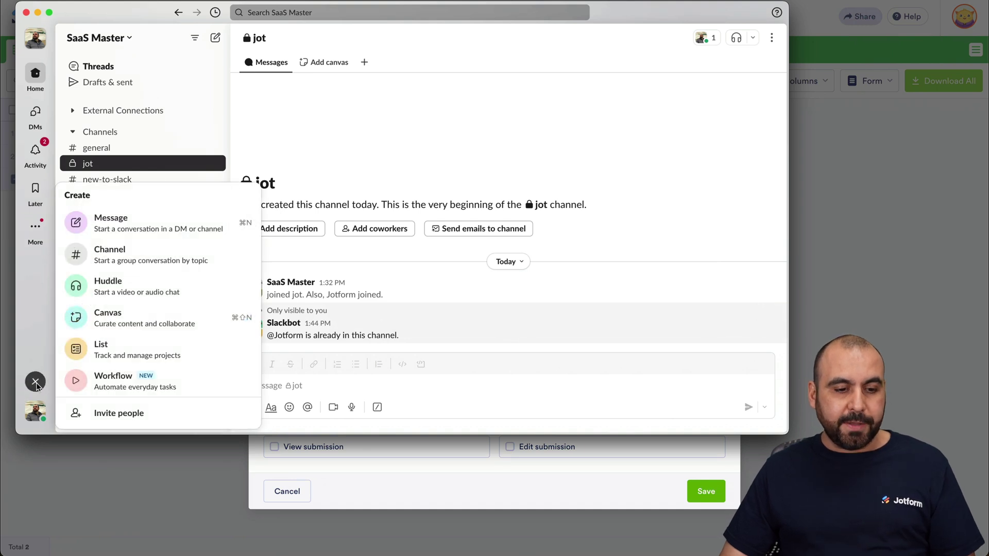
pyautogui.click(126, 264)
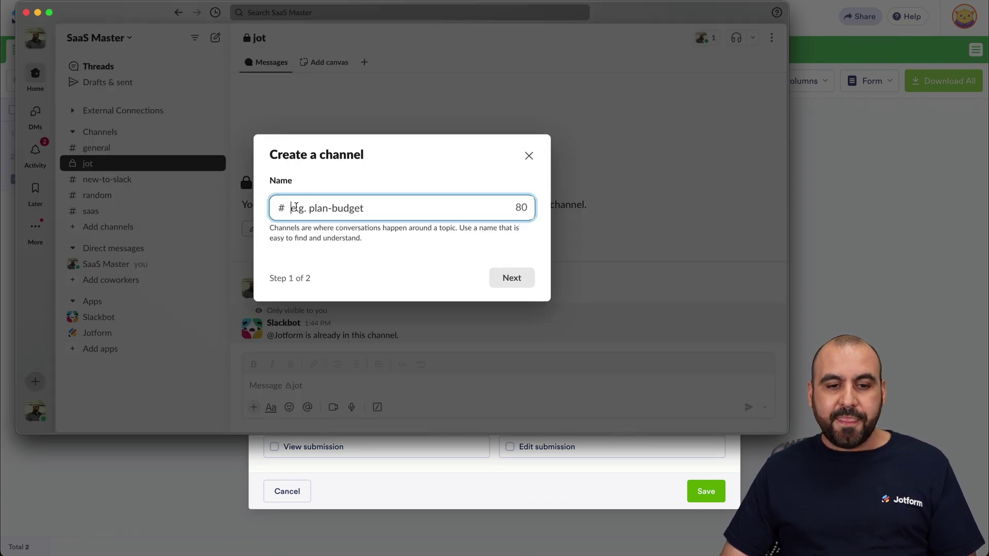
pyautogui.click(529, 157)
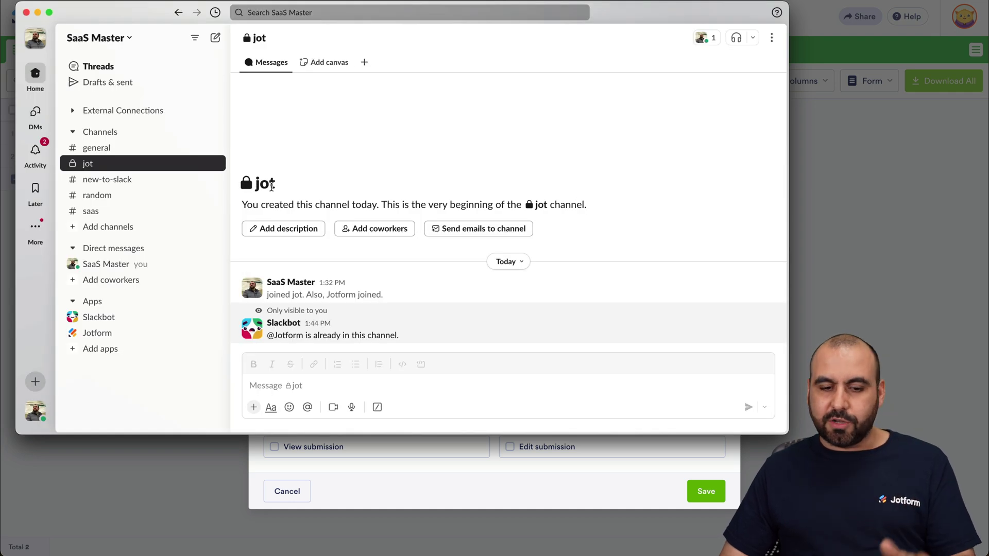
pyautogui.click(422, 455)
pyautogui.moveTo(319, 191); pyautogui.dragTo(376, 192)
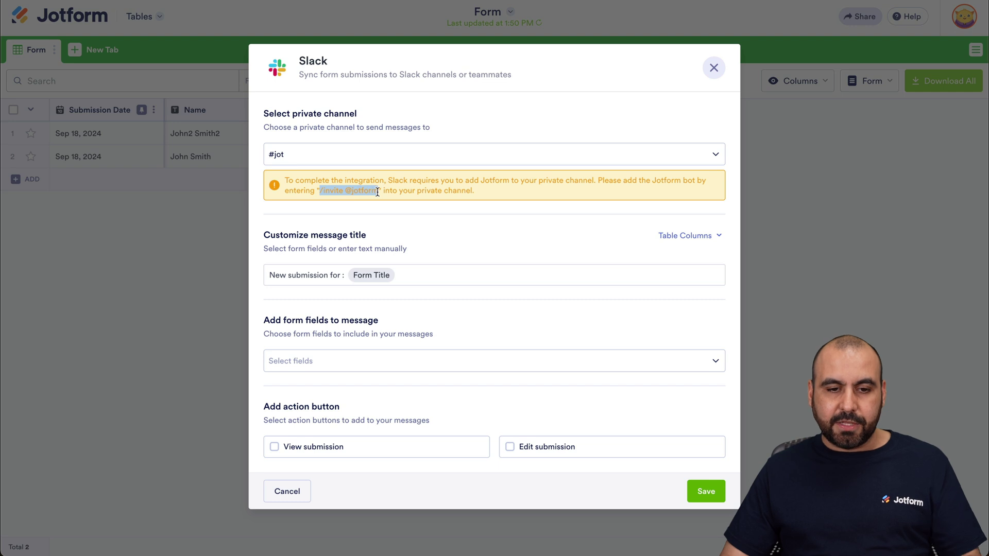
pyautogui.click(399, 205)
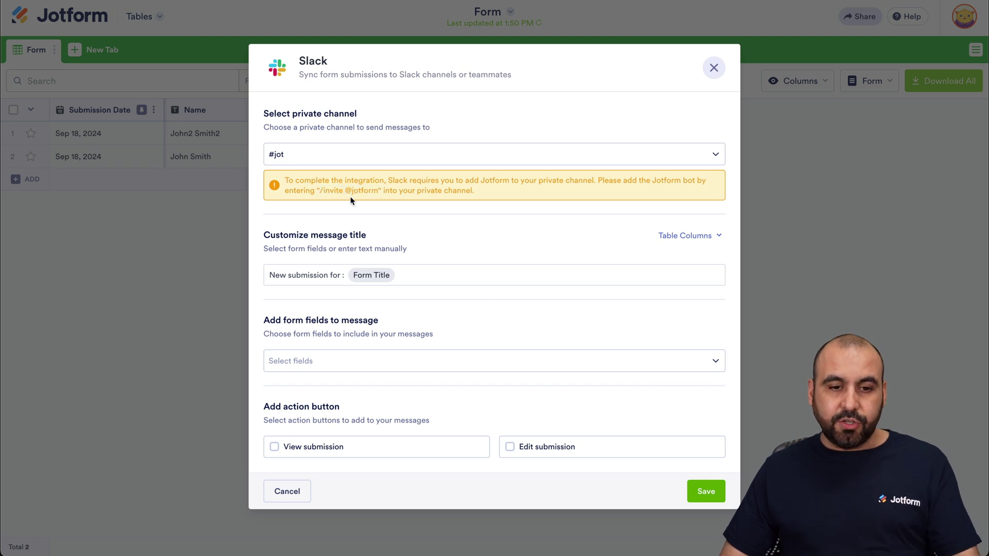
pyautogui.moveTo(318, 190); pyautogui.dragTo(379, 193)
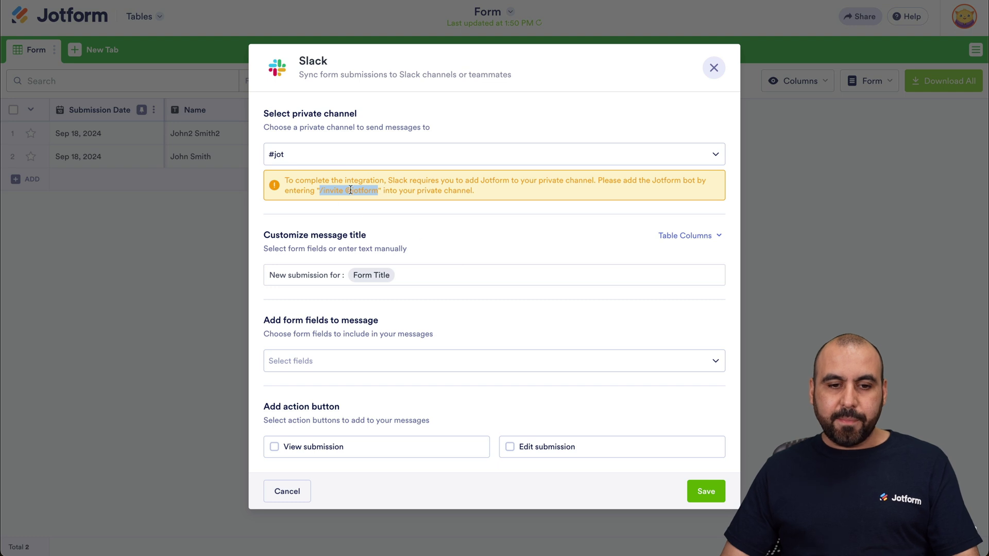
pyautogui.press('super+c')
pyautogui.click(236, 156)
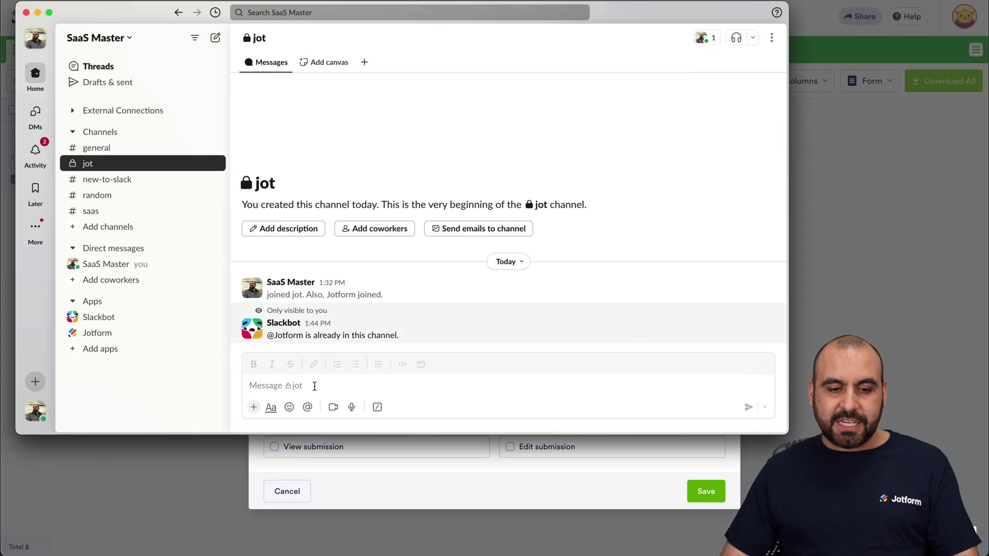
pyautogui.press('super+v')
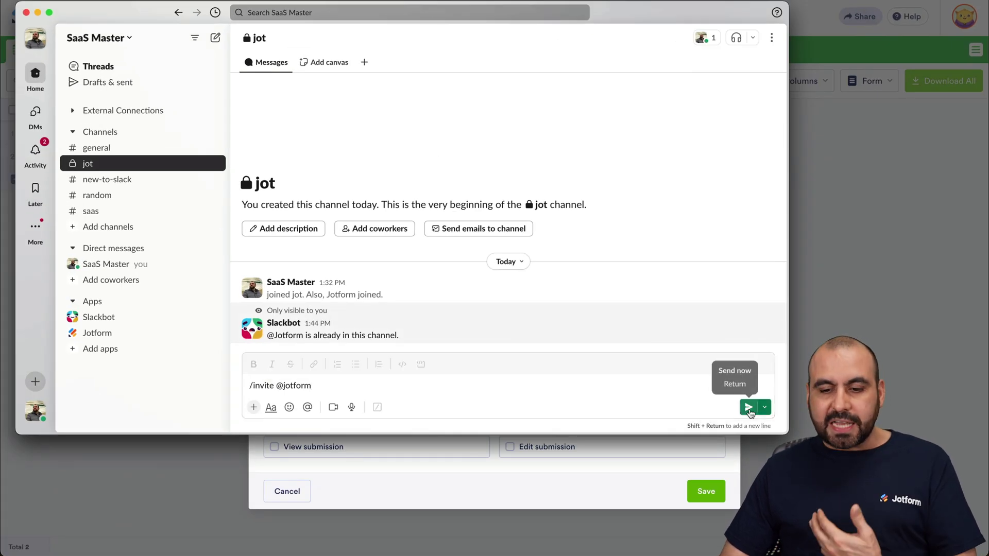
pyautogui.click(750, 408)
pyautogui.press('super+a')
pyautogui.press('BackSpace')
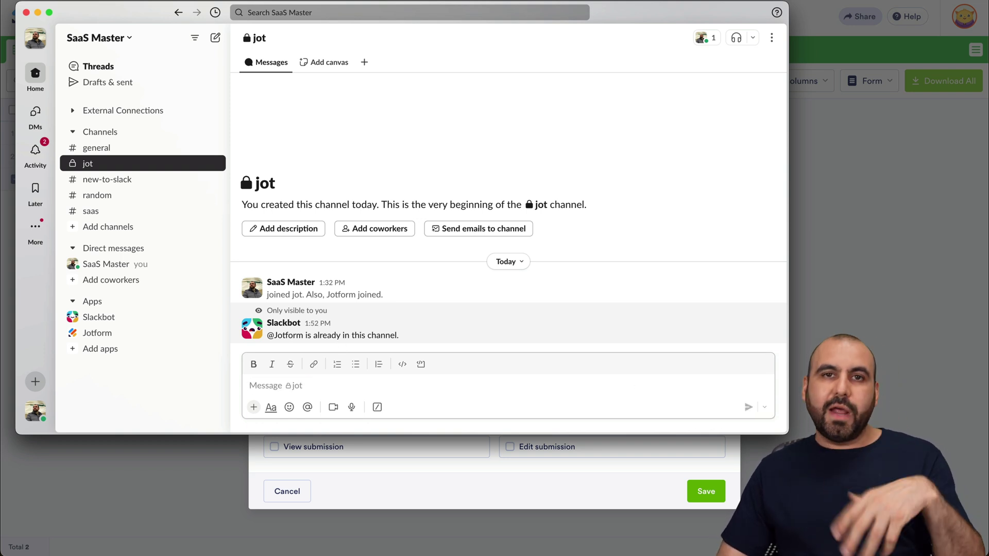
pyautogui.click(441, 494)
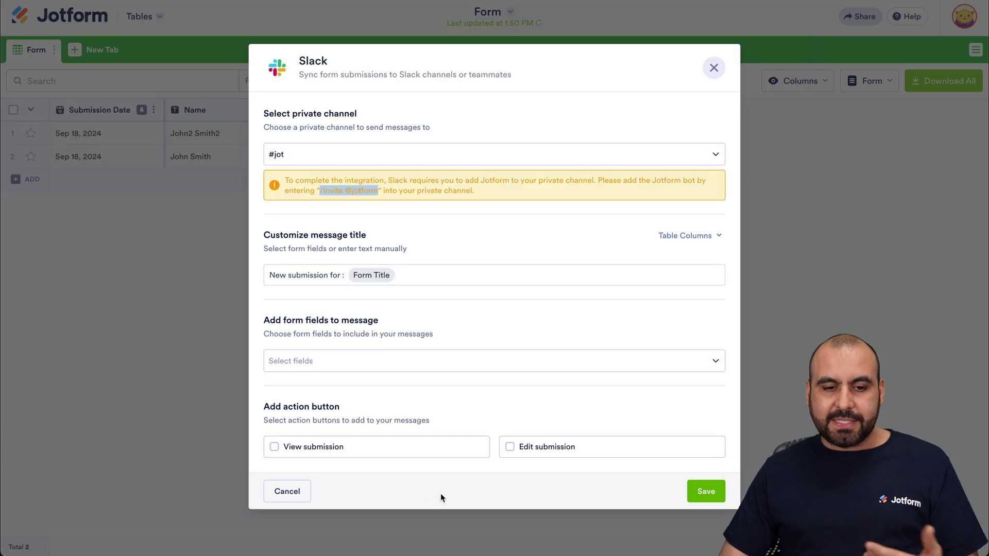
# Append ' -' and the Name table column to the Slack message title.
pyautogui.click(438, 283)
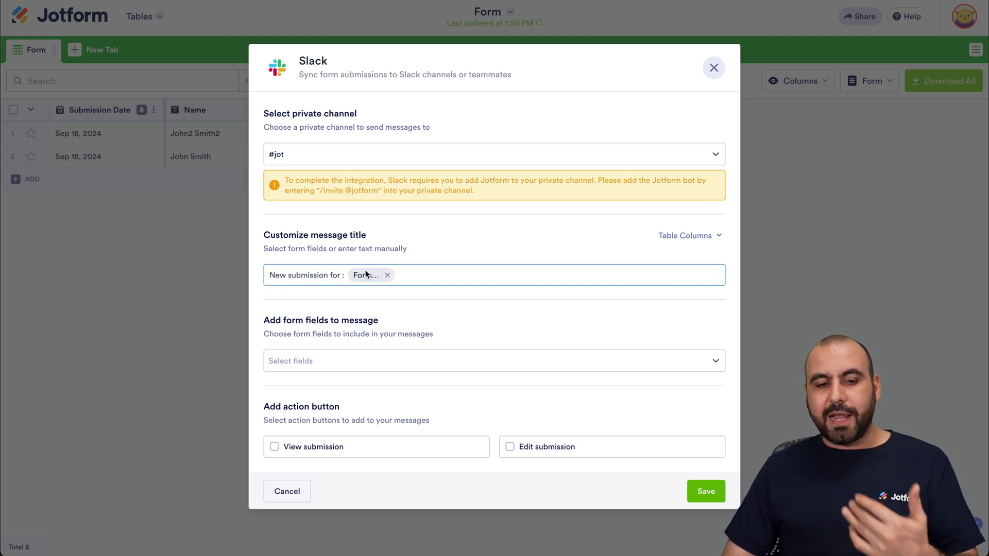
pyautogui.write('-')
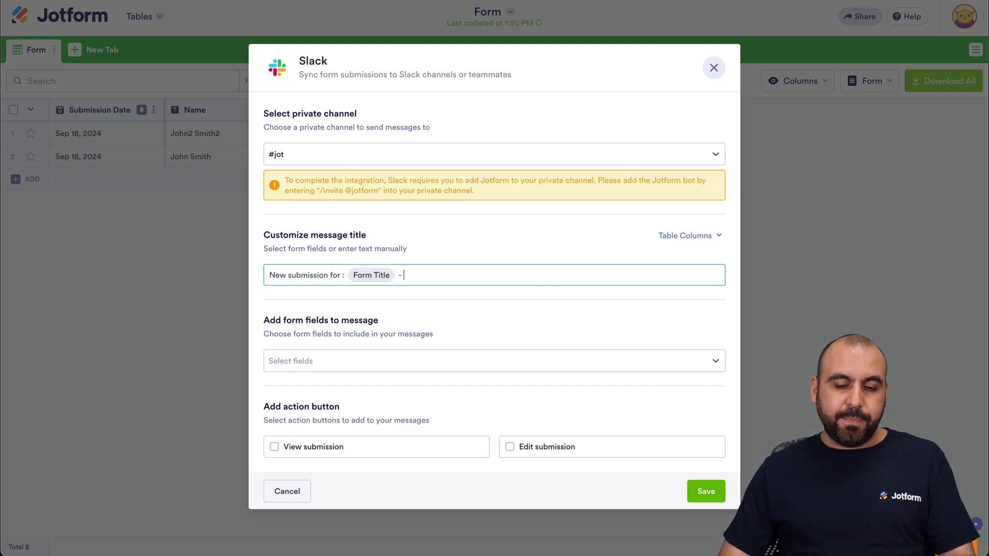
pyautogui.click(693, 238)
pyautogui.click(618, 330)
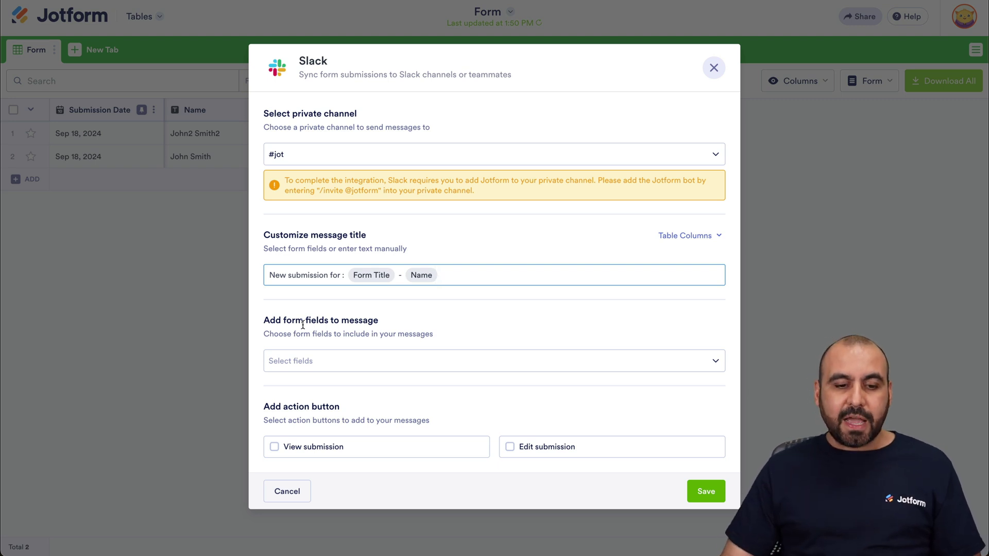
# Select Name, Phone Number and Email in the message's form-field list.
pyautogui.click(406, 362)
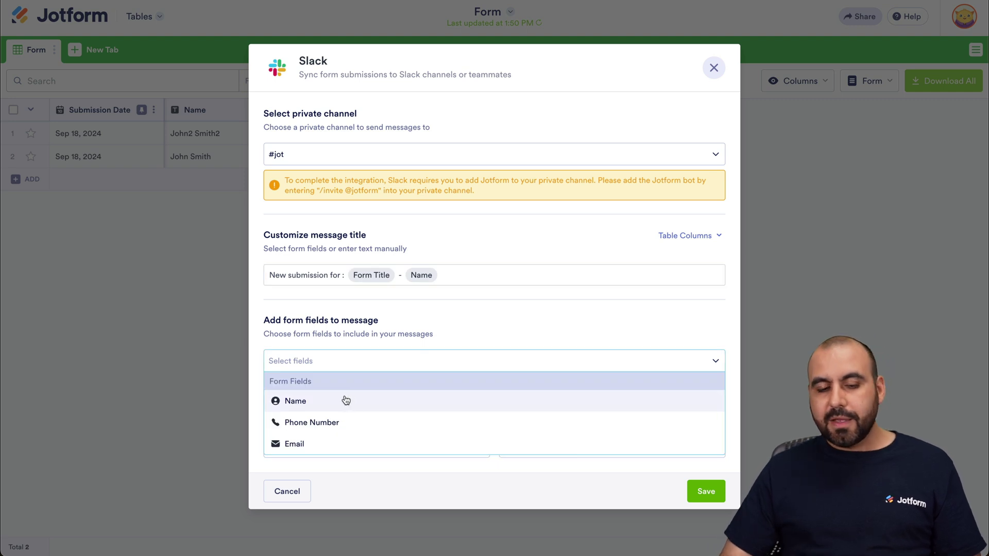
pyautogui.click(346, 402)
pyautogui.click(345, 426)
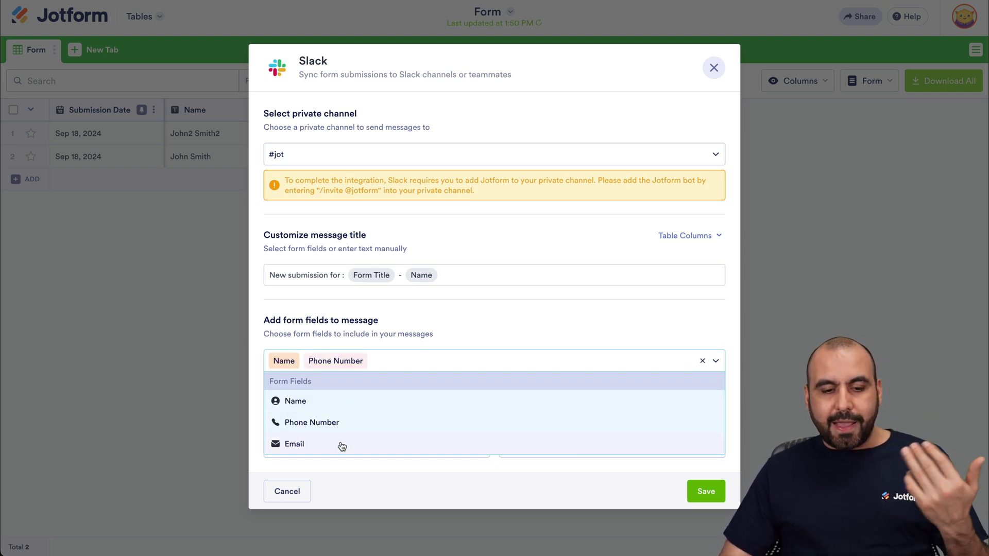
pyautogui.click(341, 446)
pyautogui.click(497, 339)
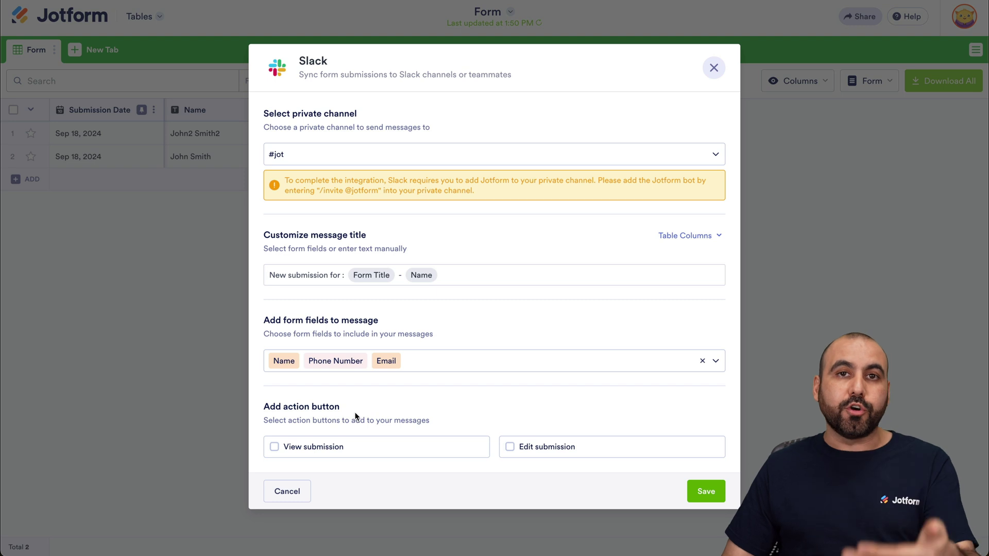
# Enable View submission and Edit submission actions, then save the Slack column.
pyautogui.click(274, 448)
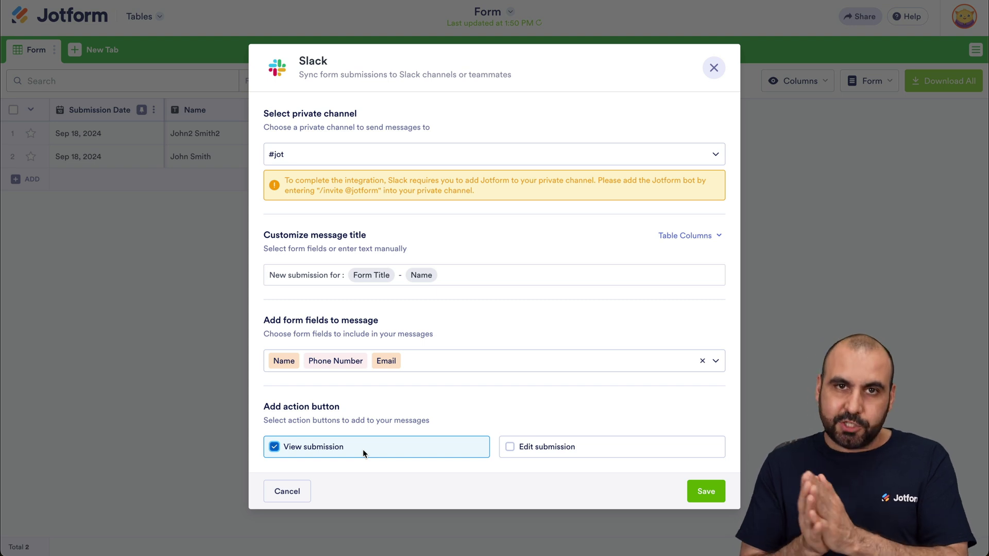
pyautogui.click(509, 447)
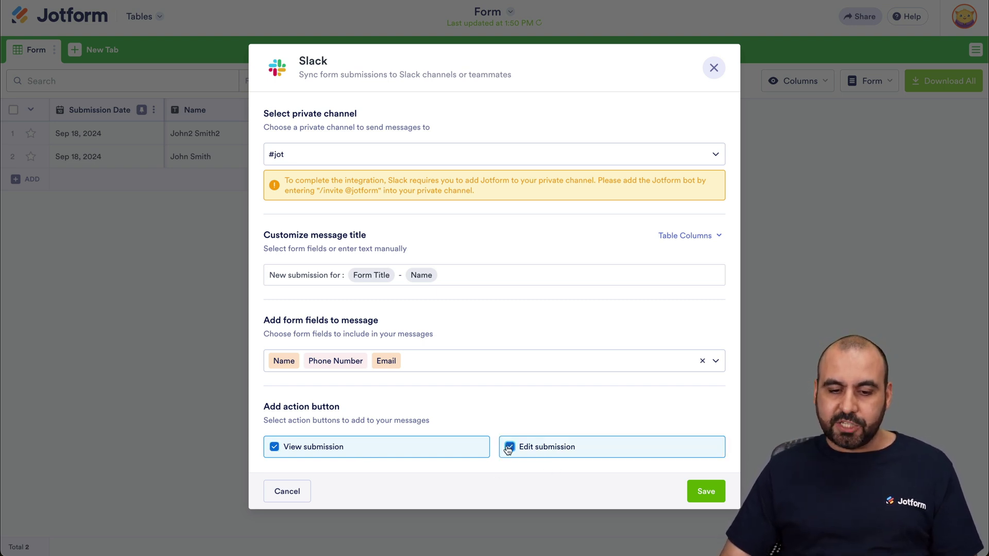
pyautogui.click(707, 491)
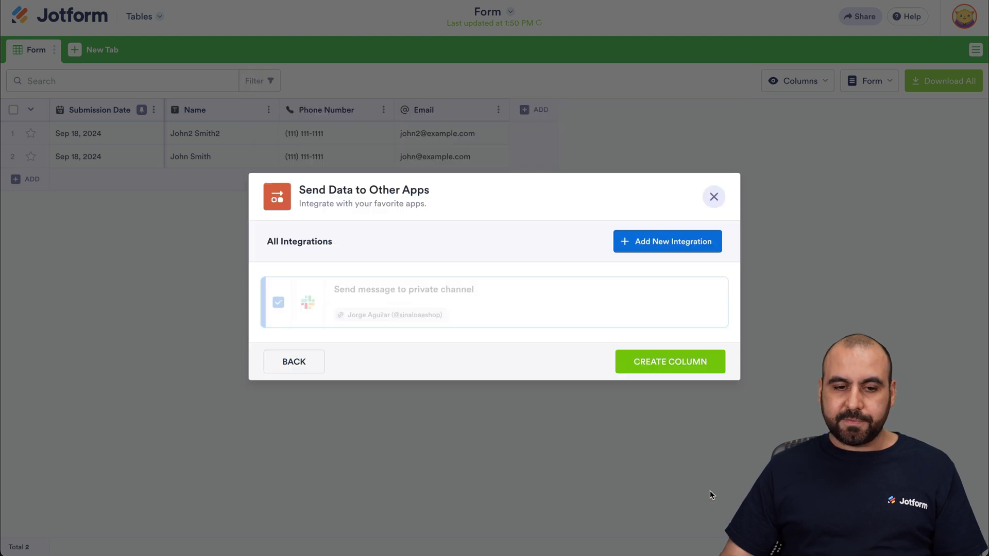
pyautogui.click(659, 366)
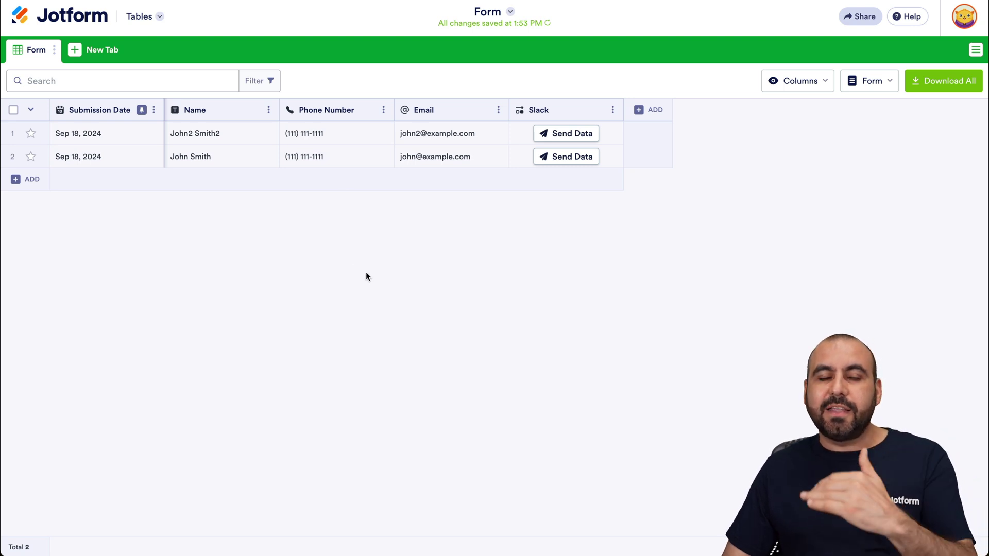
# Create the Slack column so each submission row gets a Send Data button.
pyautogui.moveTo(209, 160)
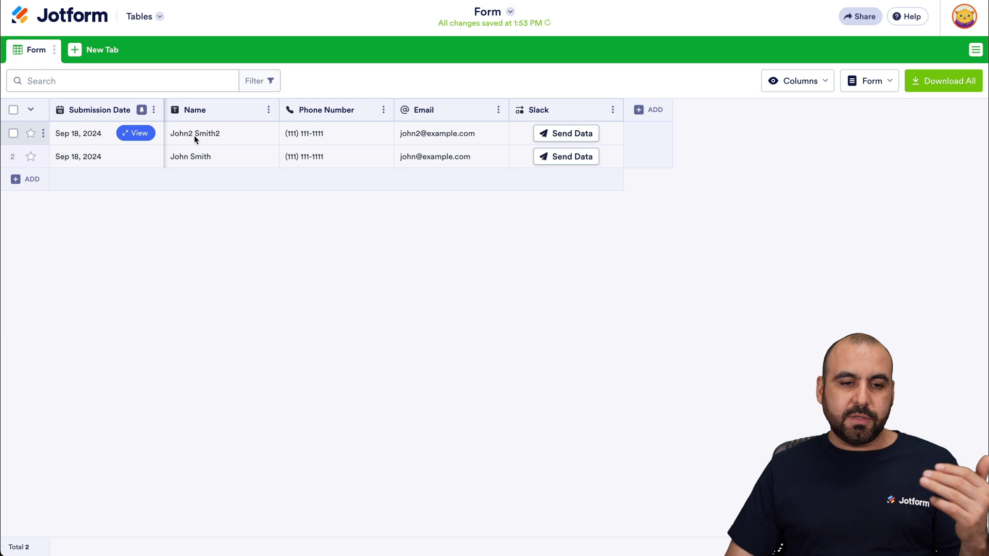
# Send the first submission to Slack and check its name, phone and email in #jot.
pyautogui.click(570, 134)
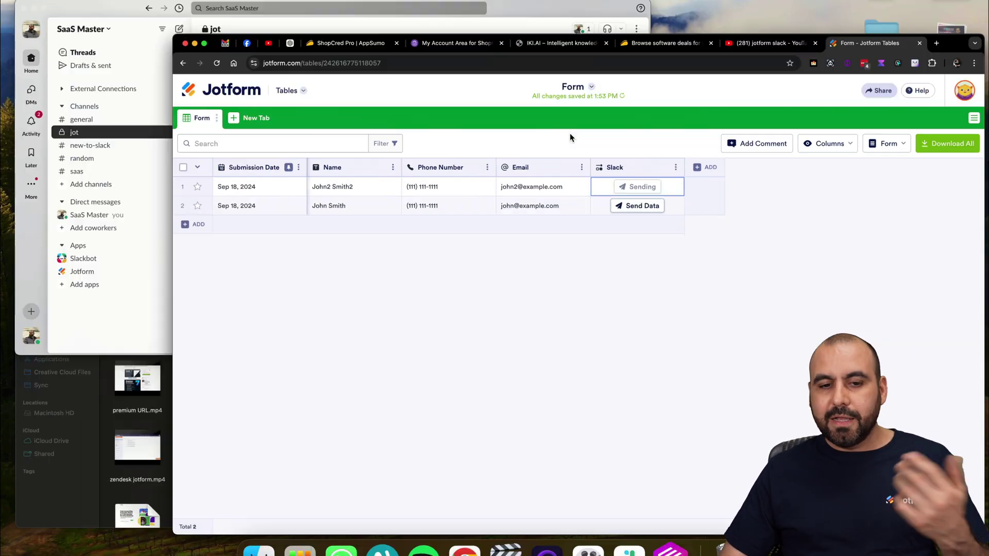
pyautogui.hotkey('ctrl', 'Up')
pyautogui.click(394, 156)
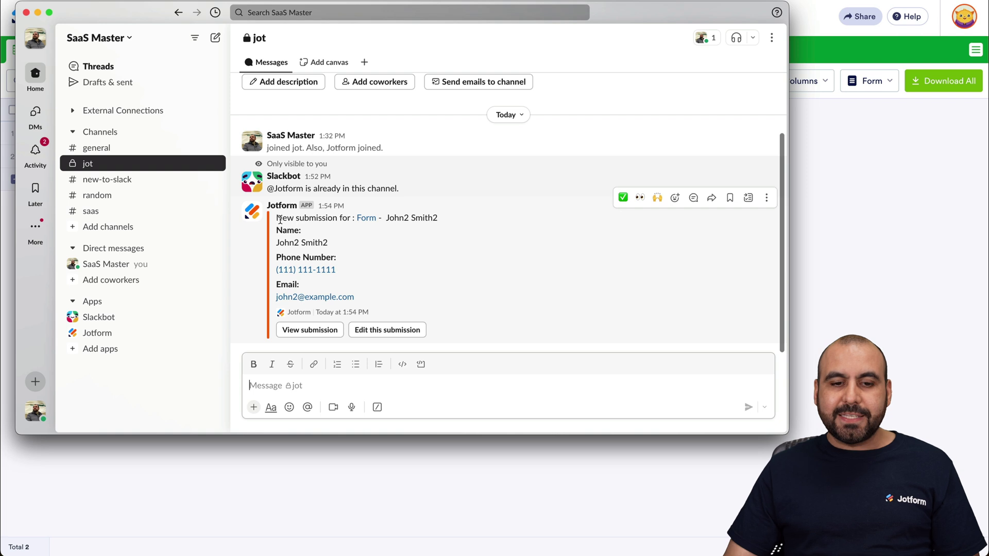
pyautogui.moveTo(270, 216); pyautogui.dragTo(445, 221)
pyautogui.click(445, 221)
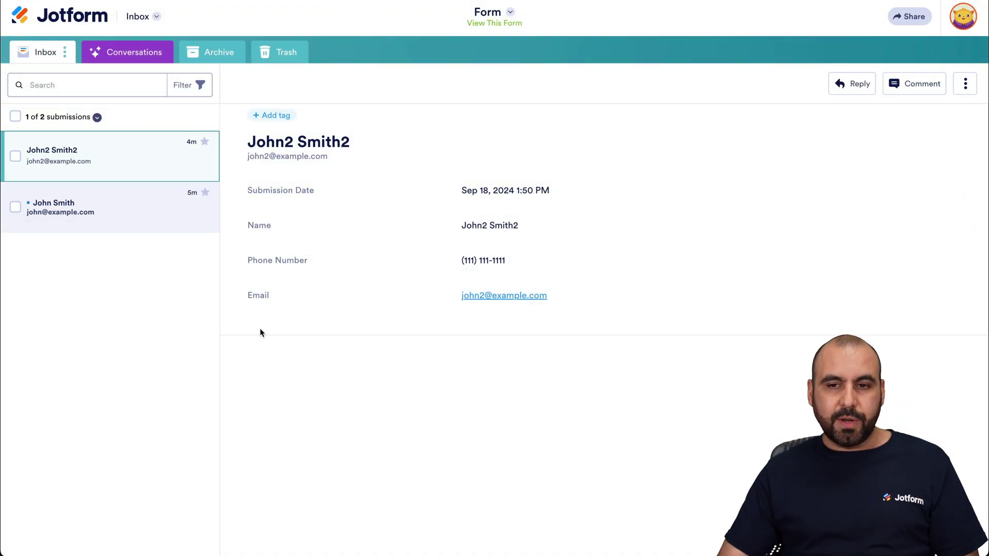
# Close the submission Inbox window.
pyautogui.press('super+w')
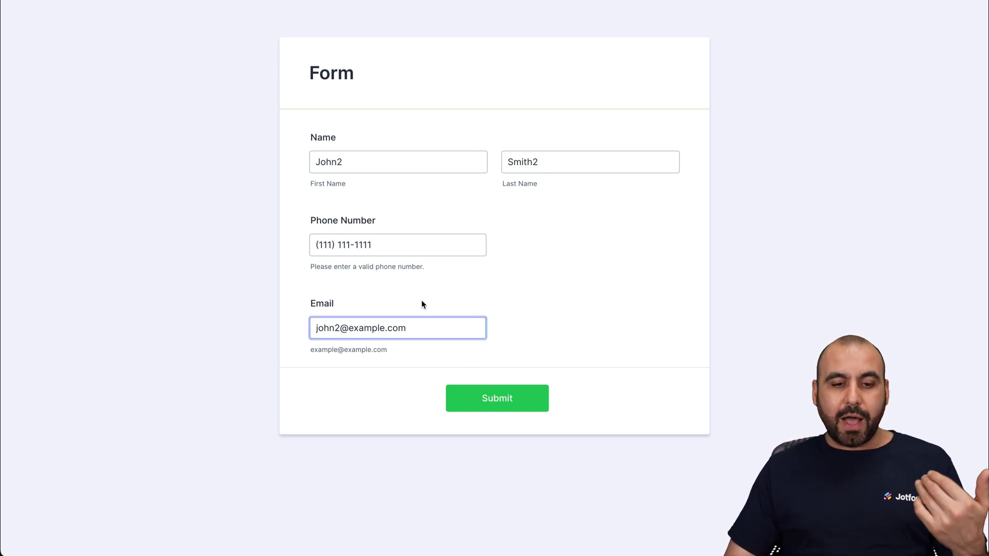
pyautogui.click(388, 245)
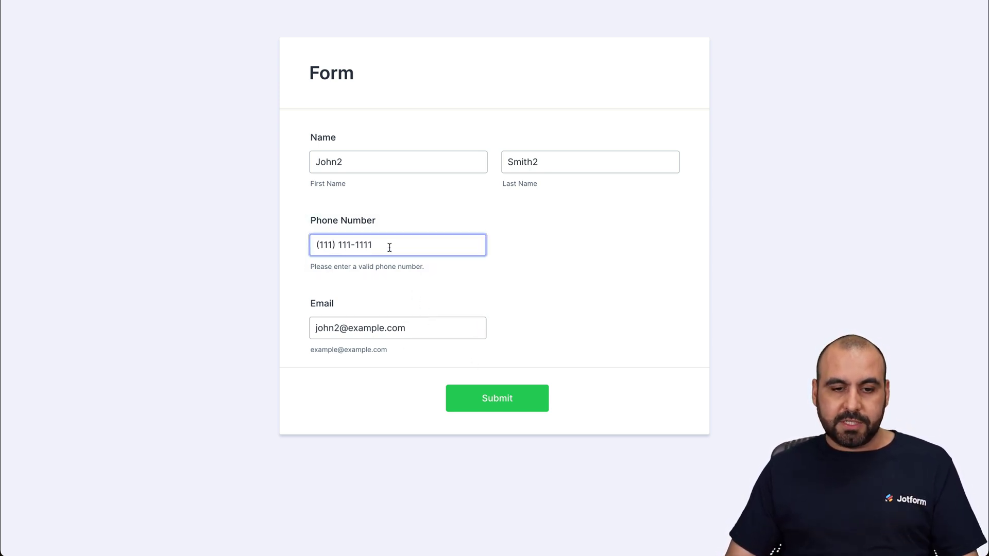
pyautogui.press('BackSpace')
pyautogui.write('2')
pyautogui.click(512, 400)
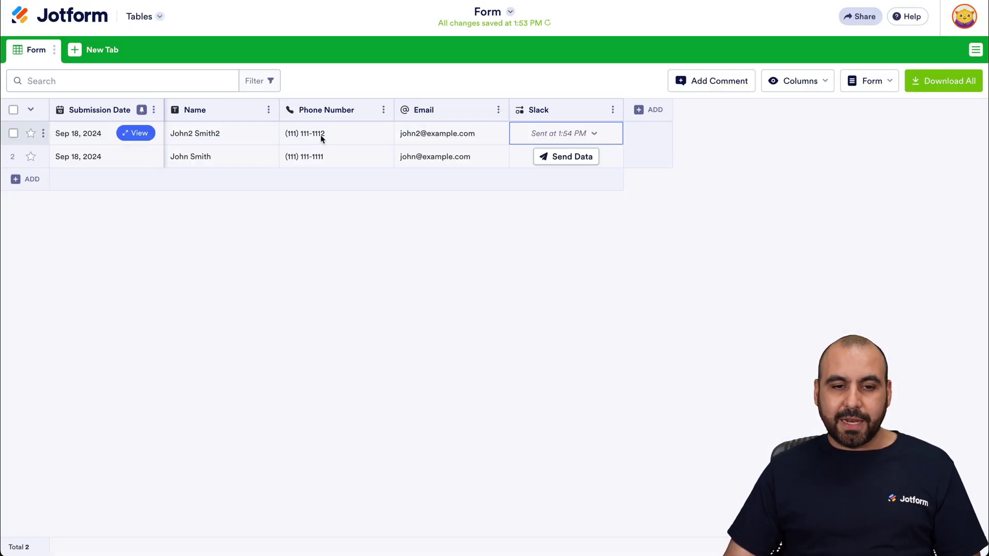
# Send the second submission to Slack, confirm it in #jot, and return to the table.
pyautogui.click(597, 135)
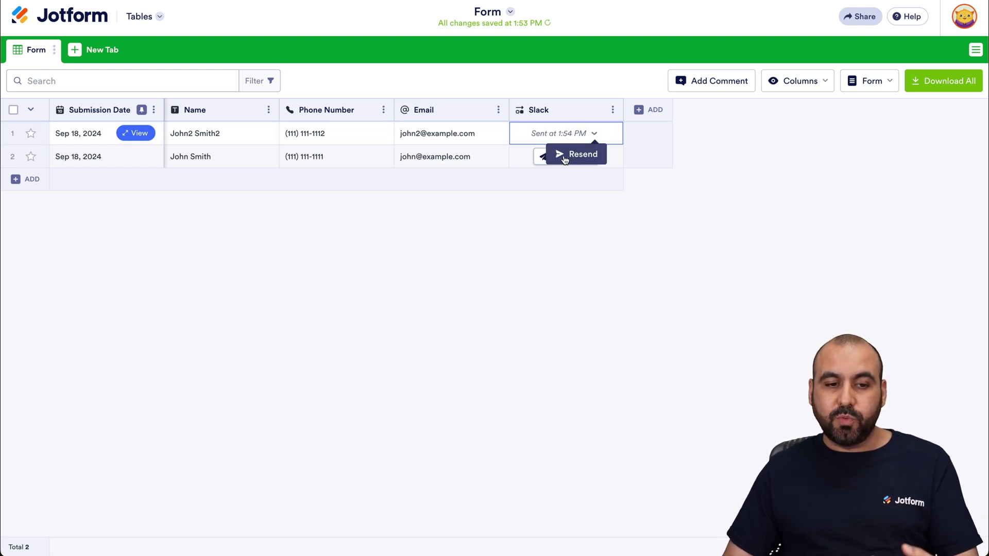
pyautogui.click(510, 200)
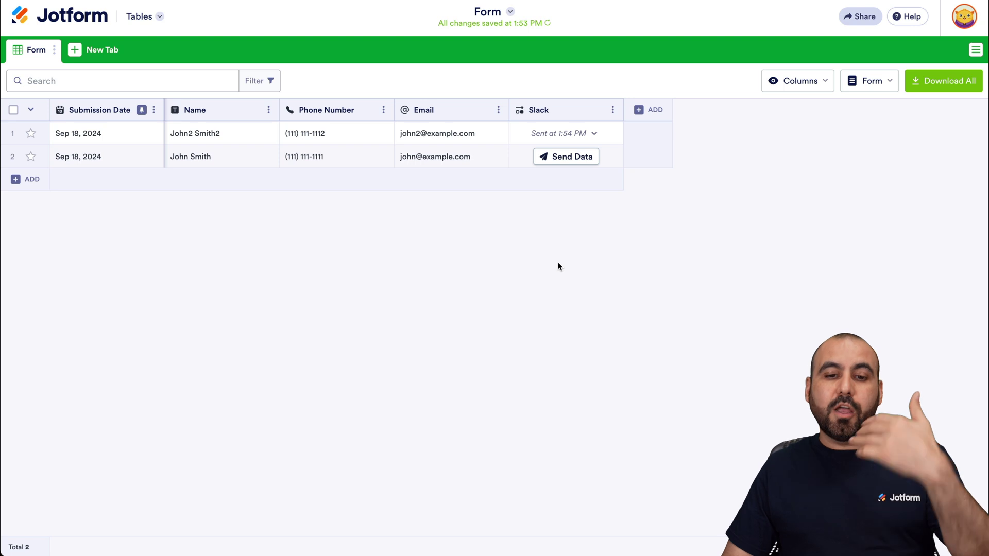
pyautogui.click(565, 157)
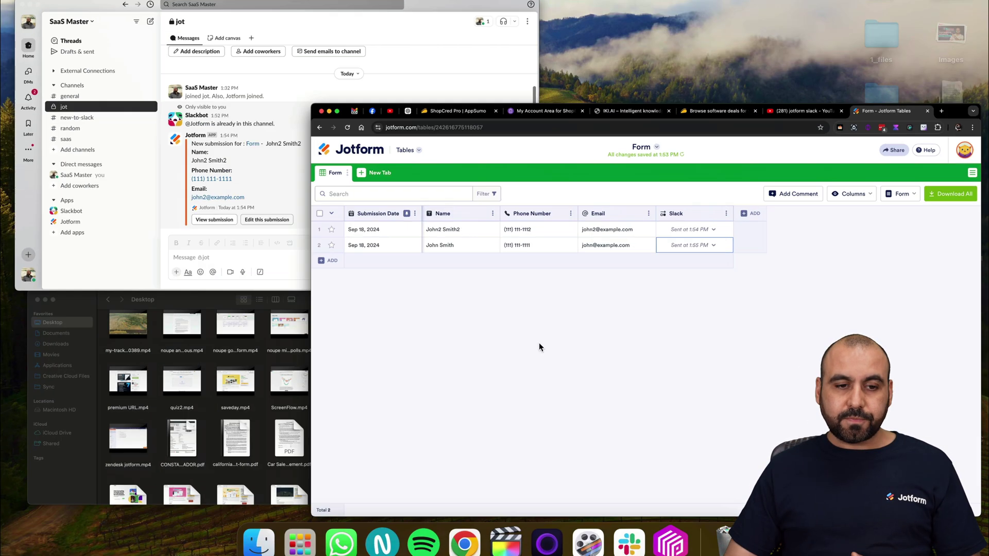
pyautogui.hotkey('ctrl', 'Up')
pyautogui.click(299, 190)
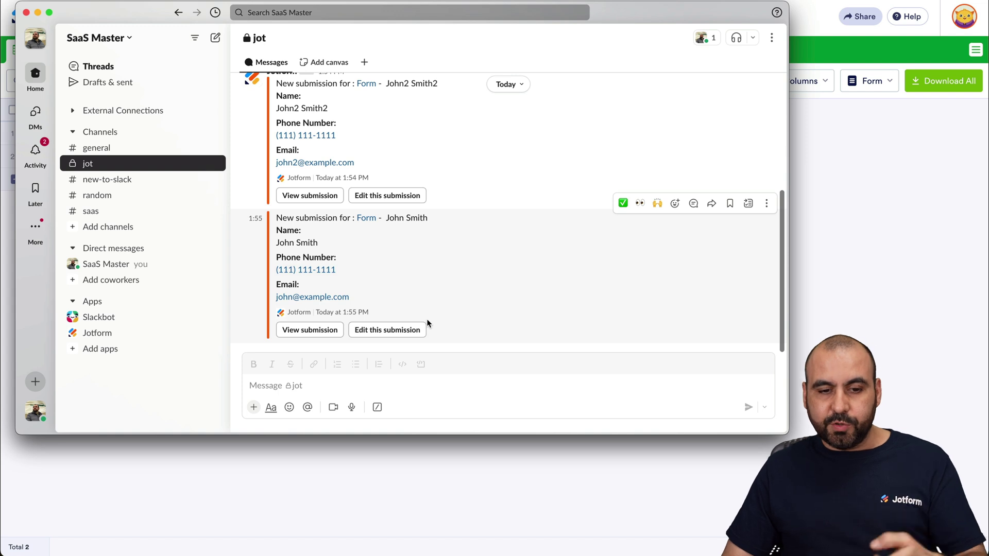
pyautogui.click(823, 247)
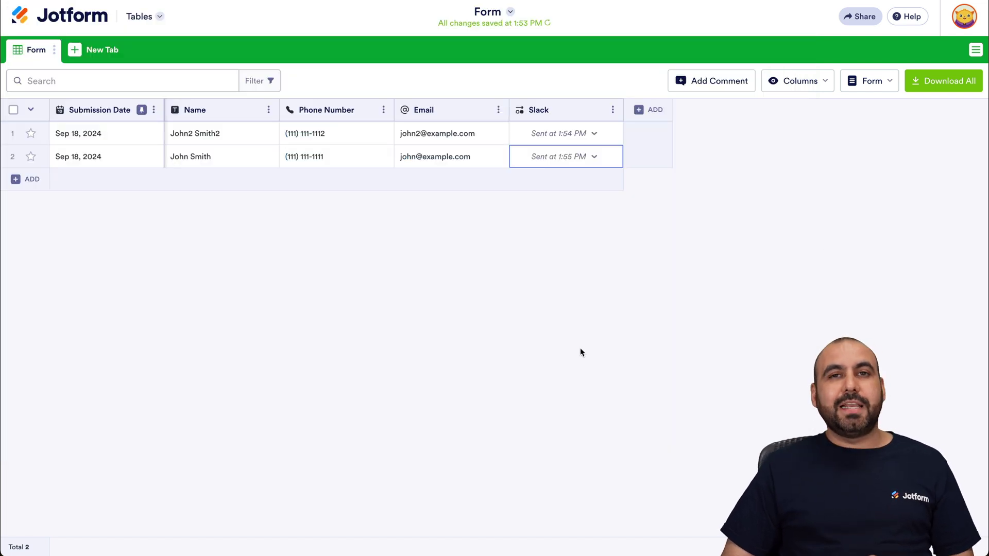